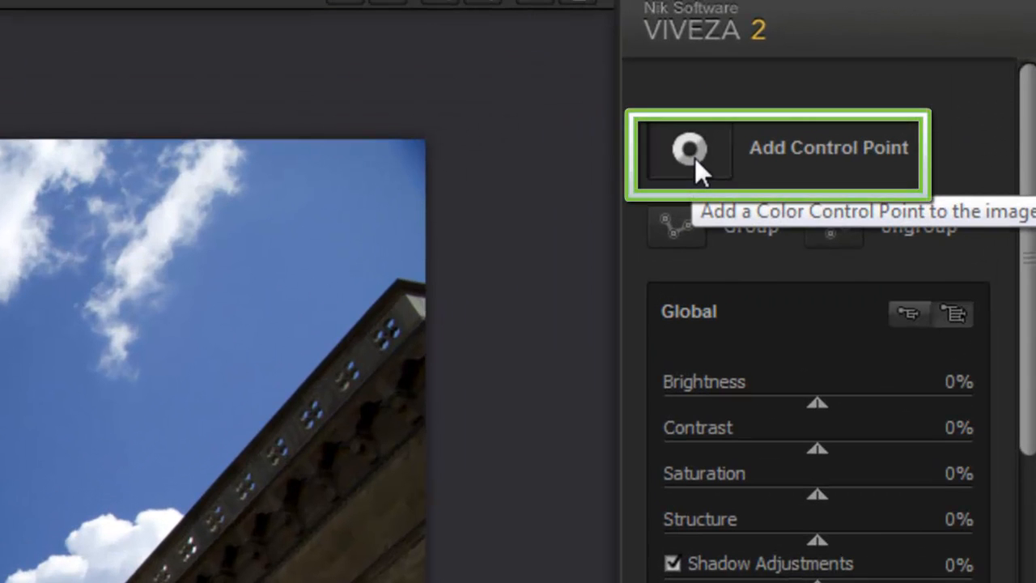
Place a control point with a 35% size on the shadowed building's upper wall and check its selection mask.
click(690, 154)
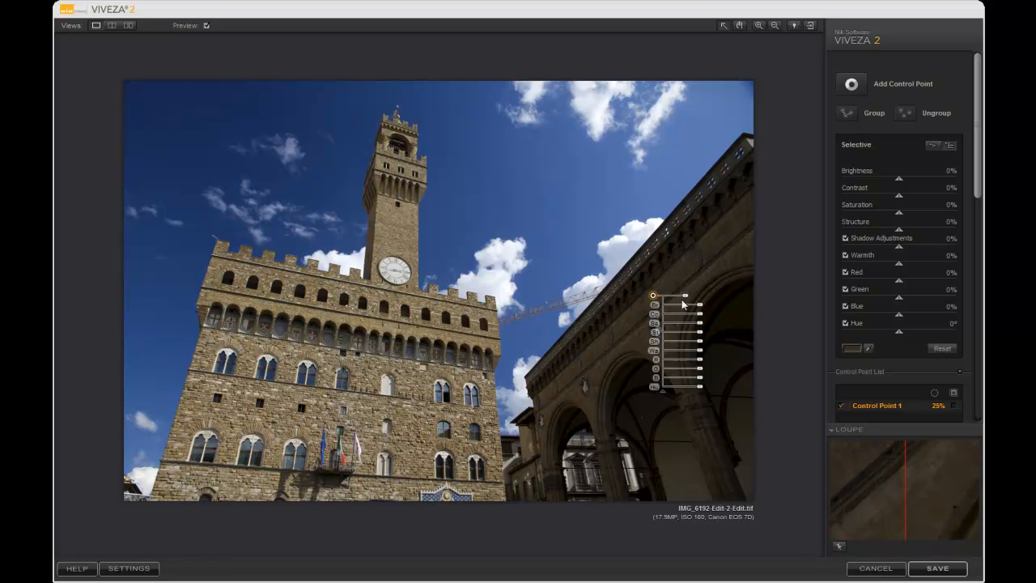
drag(685, 301, 692, 301)
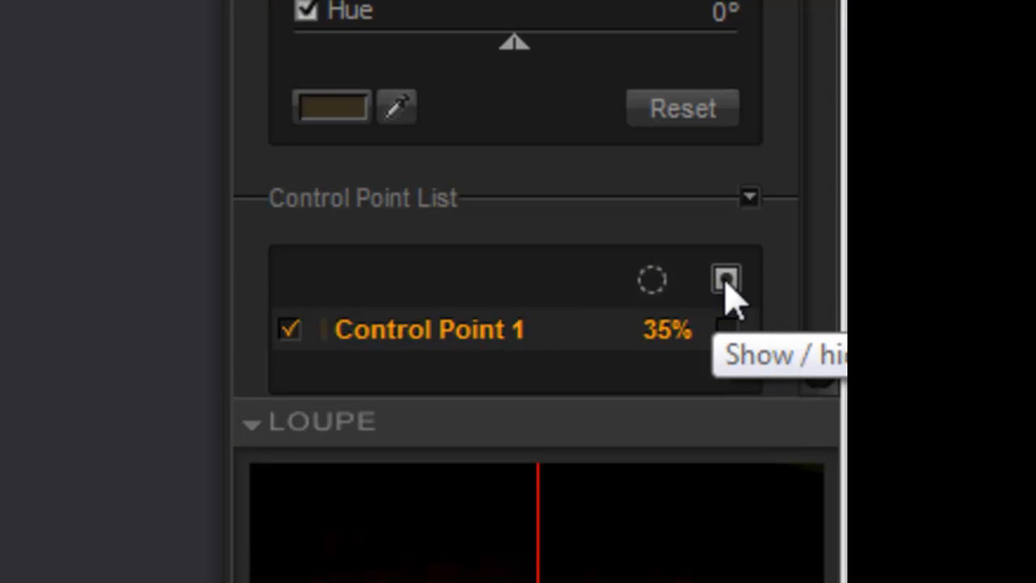
click(725, 279)
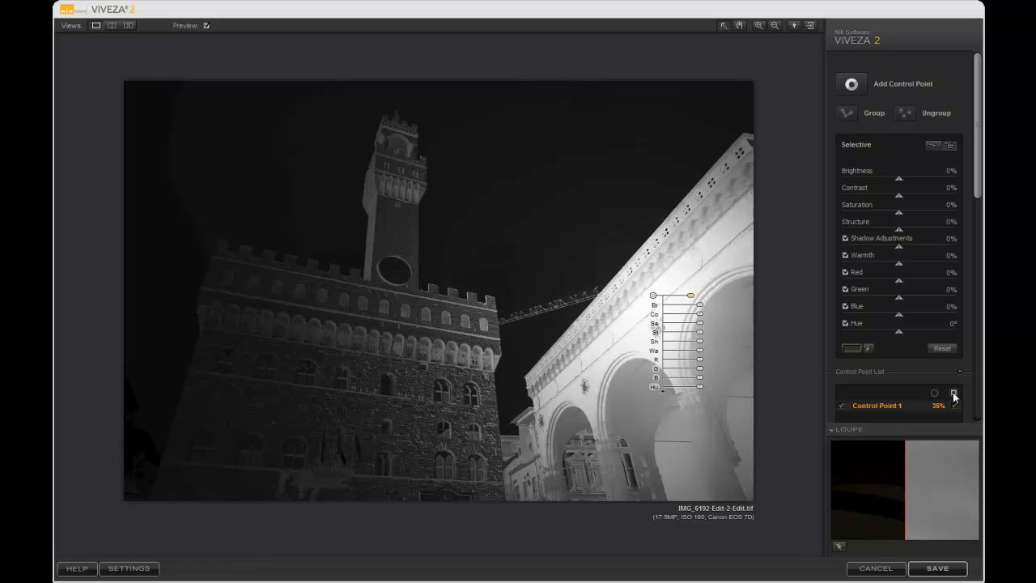
click(954, 395)
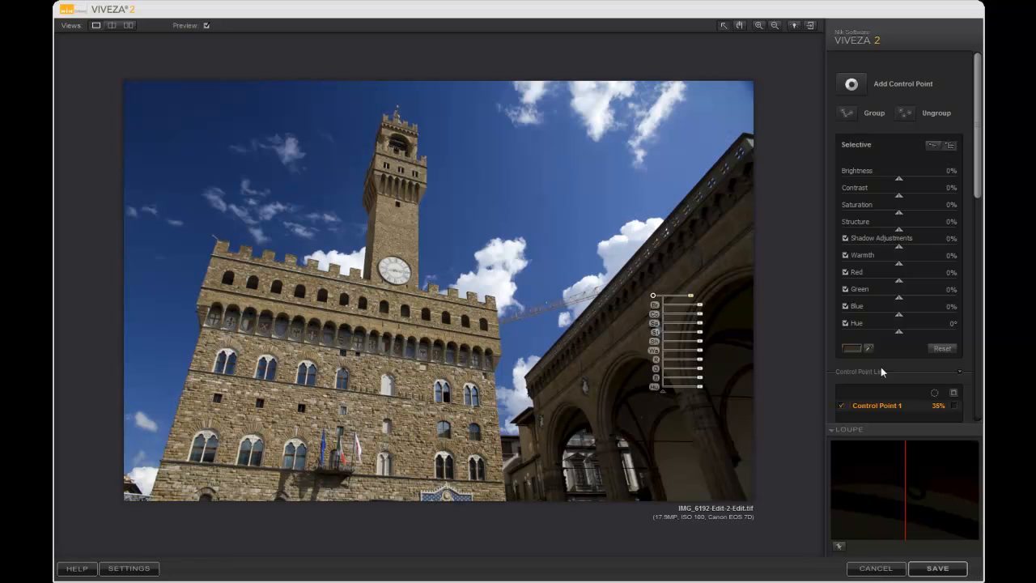
Raise the wall control point's brightness to 29% and deselect the point.
drag(700, 306, 709, 309)
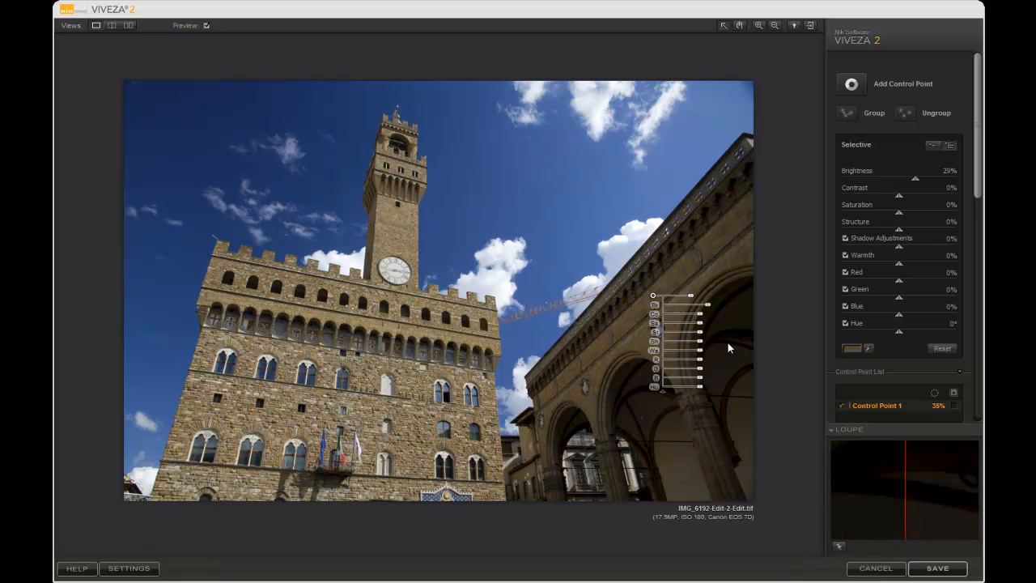
click(621, 322)
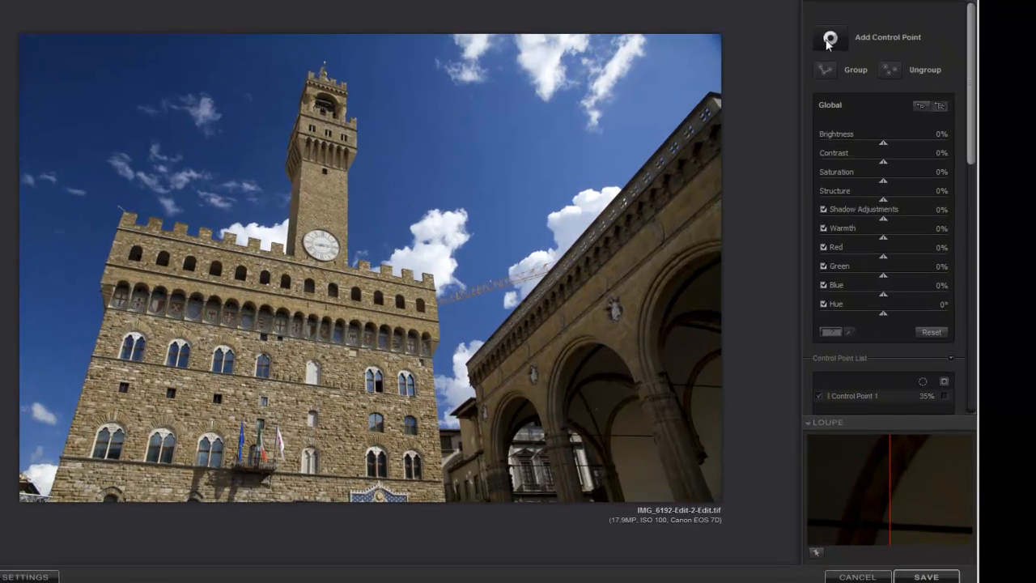
Brighten the large arch's dark interior with a 9% size control point and duplicate that point into the neighbouring smaller arch.
click(829, 40)
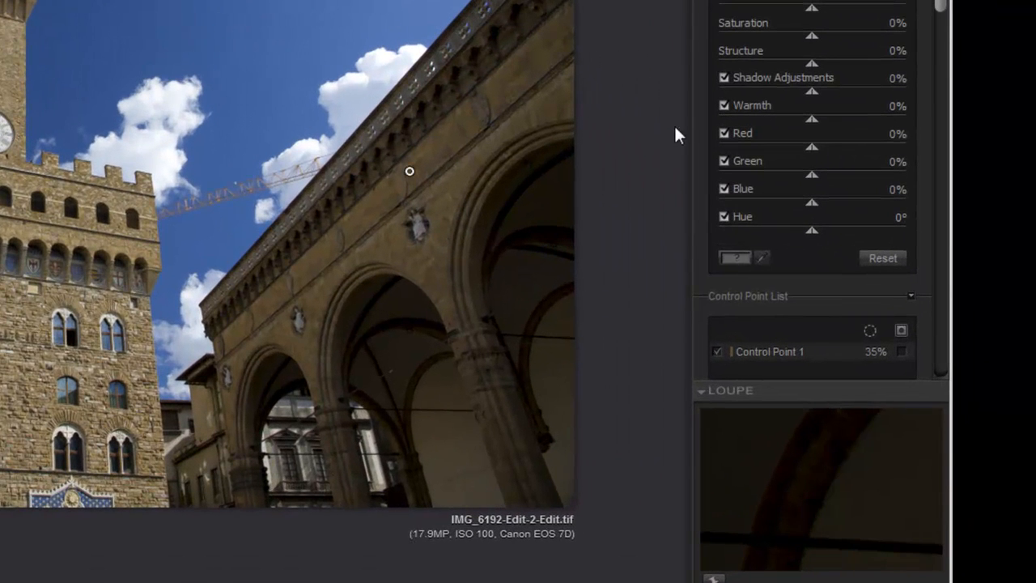
click(536, 210)
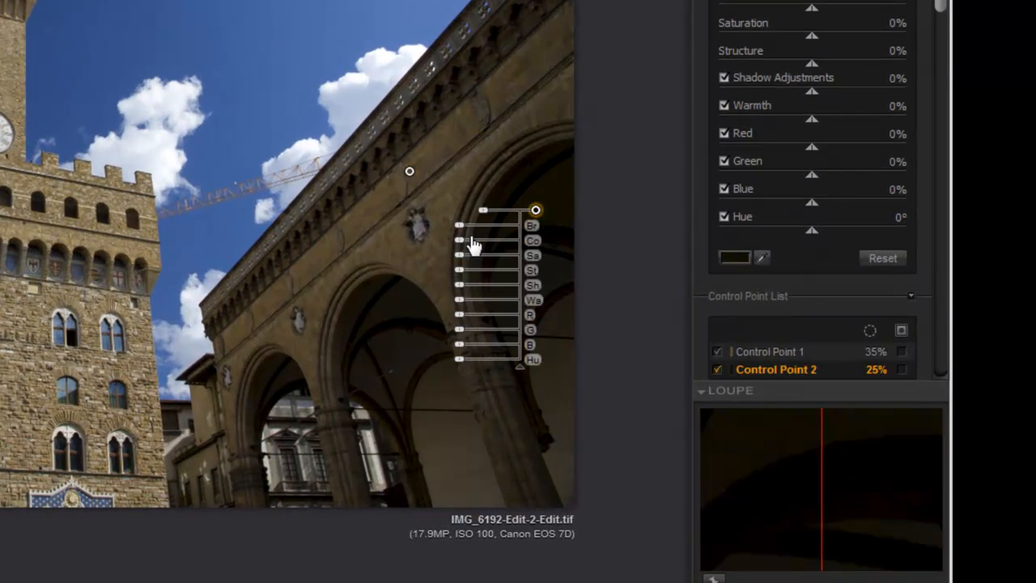
mouse_move(460, 232)
mouse_down()
mouse_move(502, 217)
mouse_move(561, 236)
mouse_move(461, 251)
mouse_up()
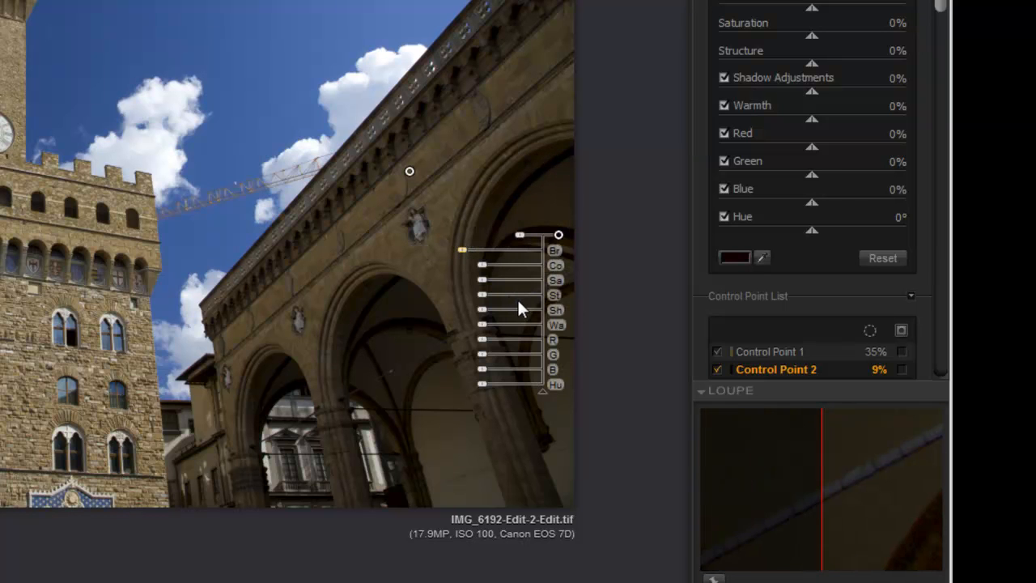
click(628, 297)
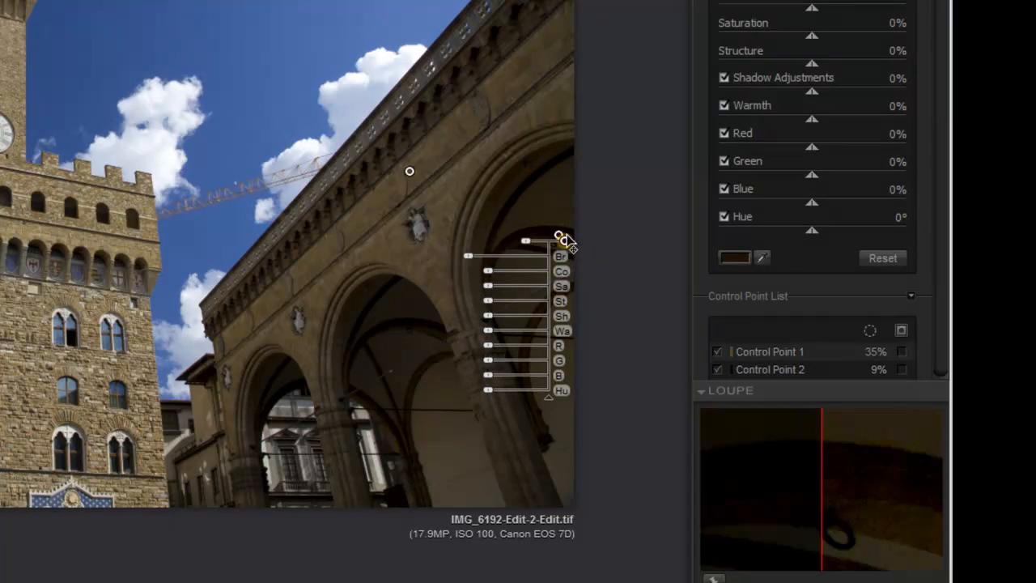
drag(564, 241, 390, 346)
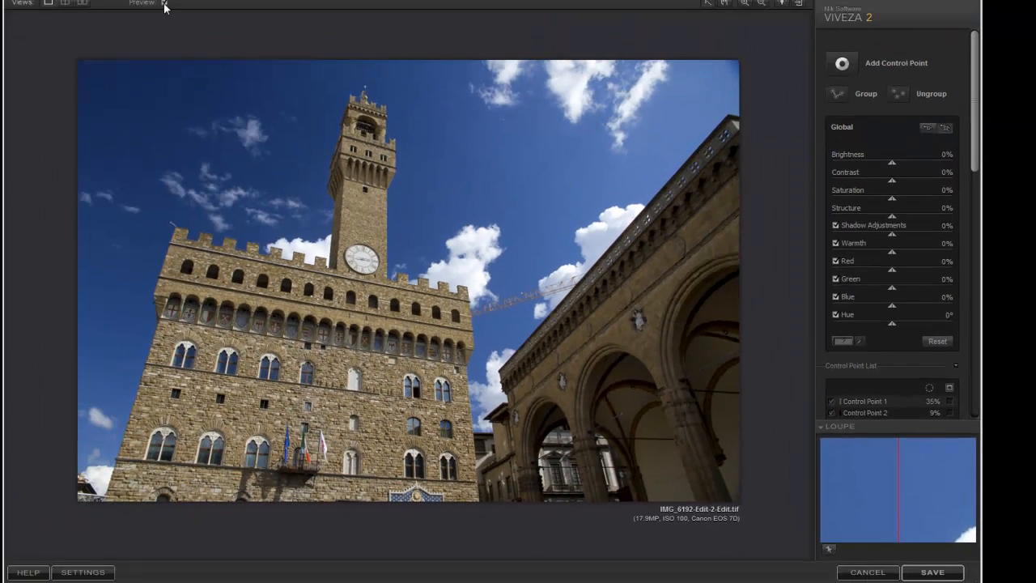
Compare the brightened building with the original image by switching the preview off and on.
click(207, 27)
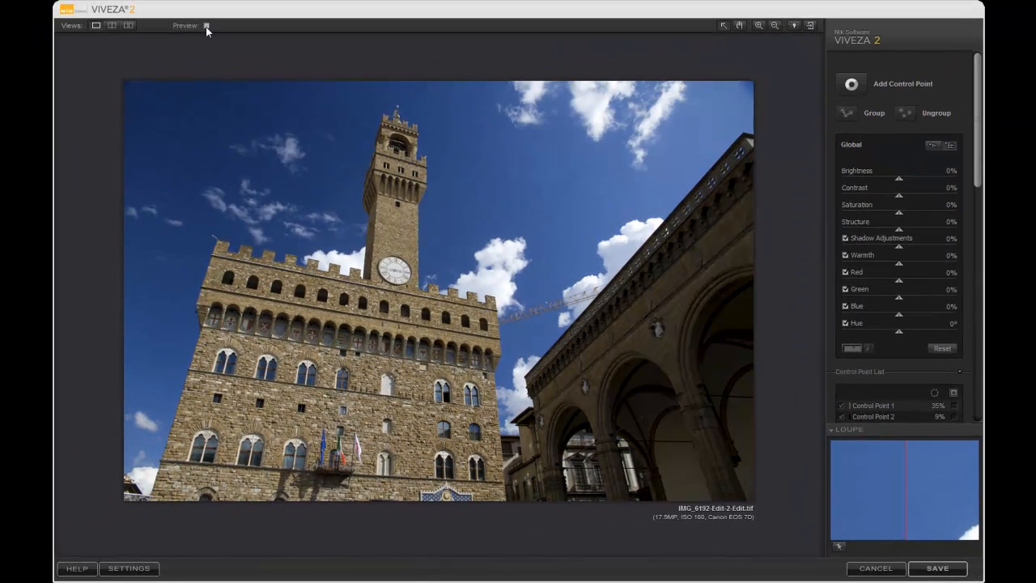
click(207, 27)
click(206, 27)
click(206, 26)
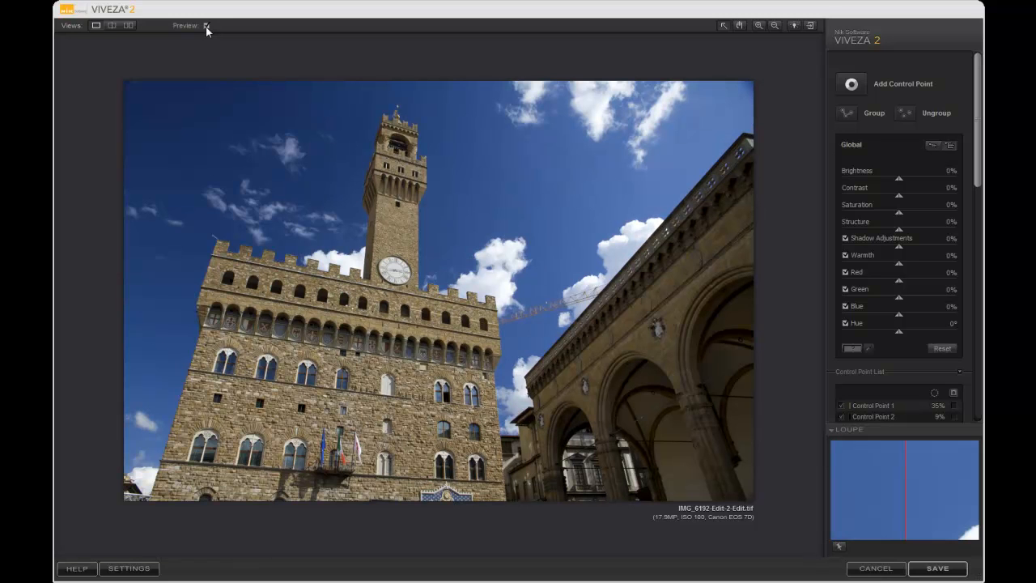
click(207, 27)
click(207, 27)
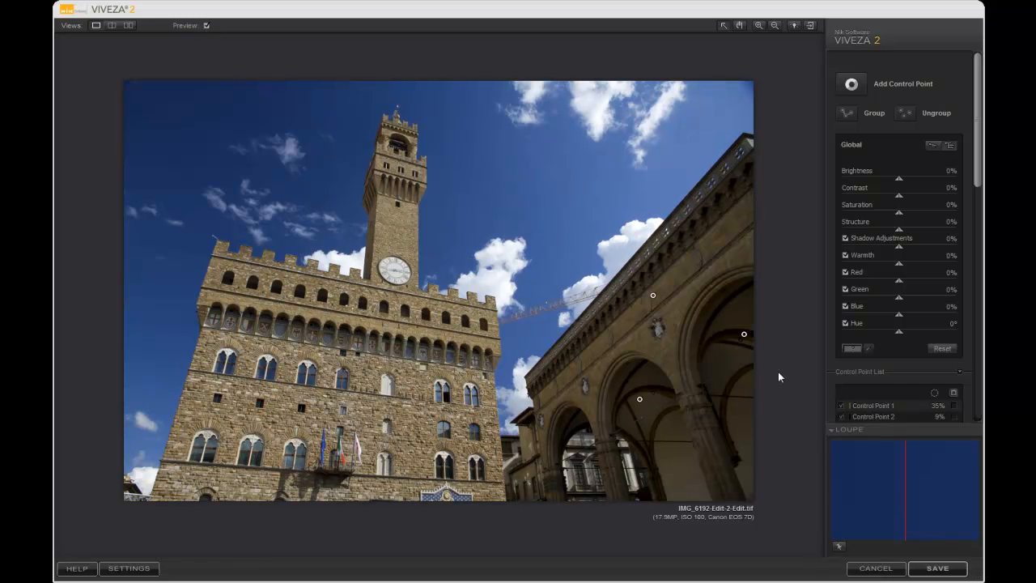
Add a control point to the blue sky below the upper clouds and enlarge its area of effect.
click(852, 84)
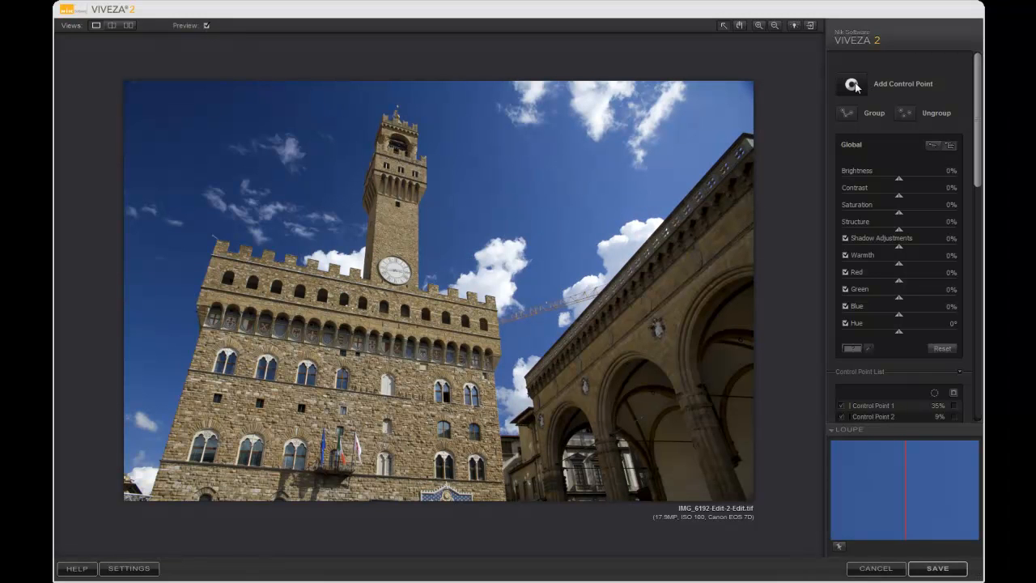
click(592, 173)
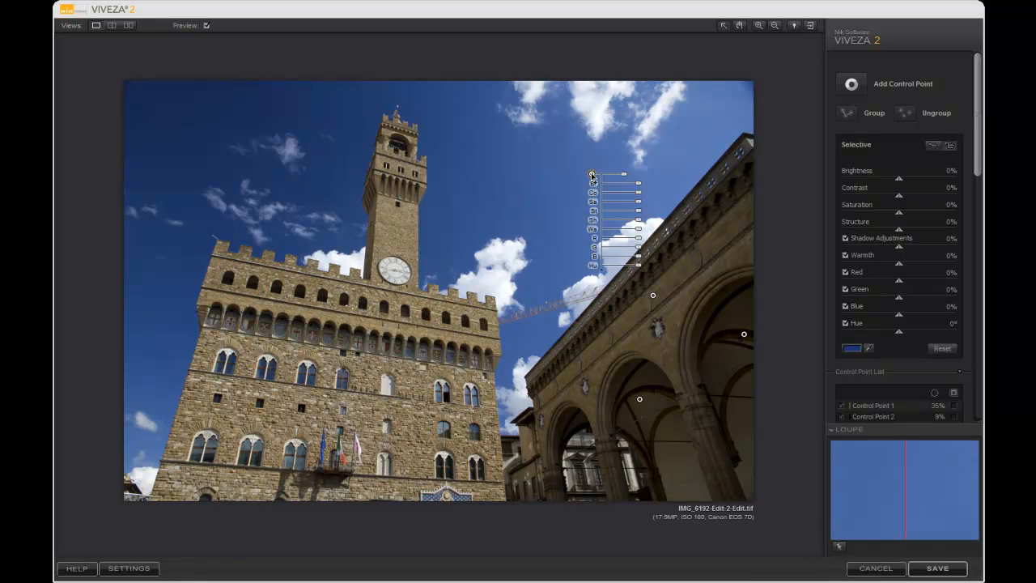
drag(625, 179, 633, 178)
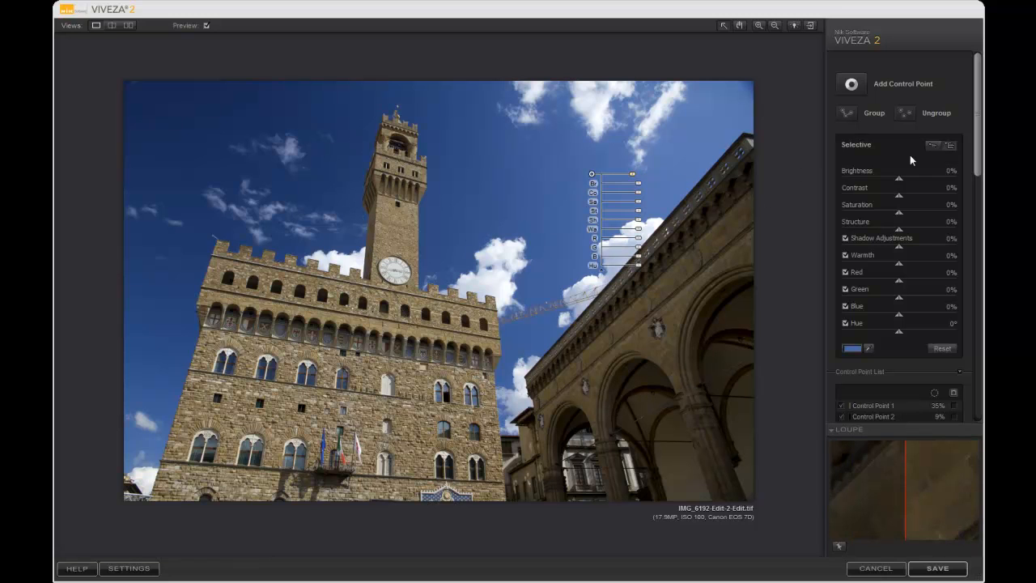
Inspect the selection masks of all control points with the point markers hidden, and return to the normal image view.
click(953, 396)
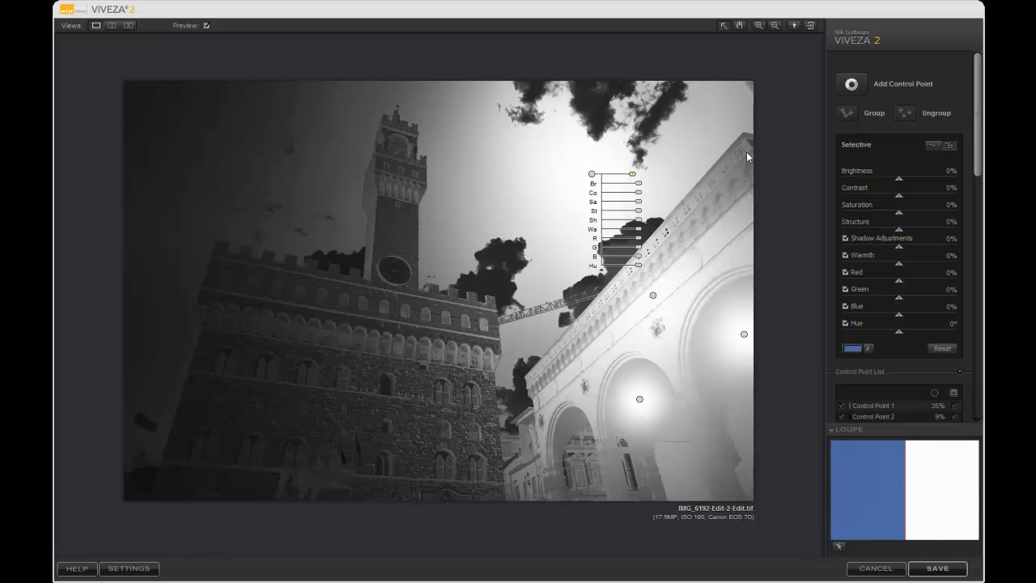
key(space)
key(space)
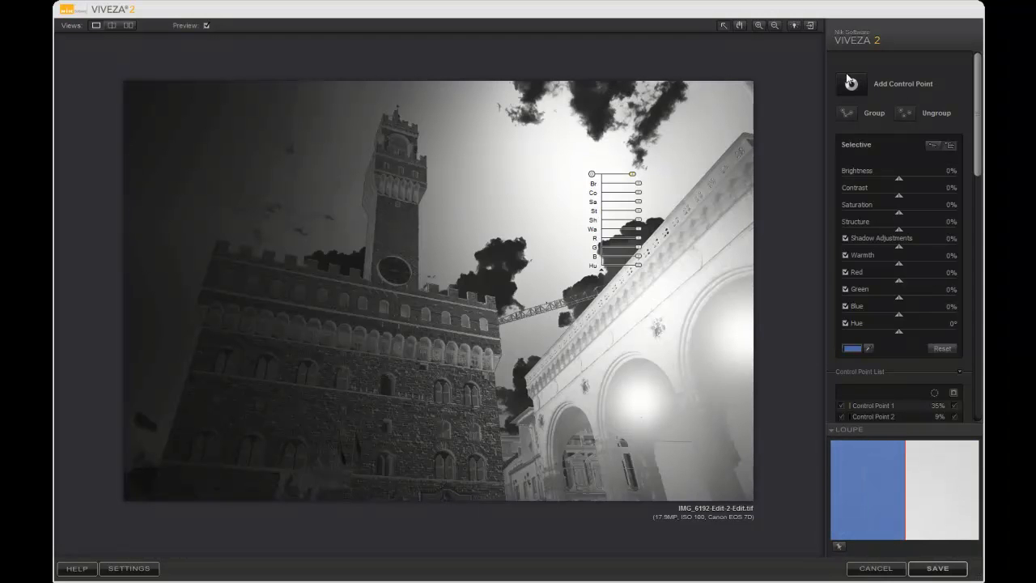
click(954, 405)
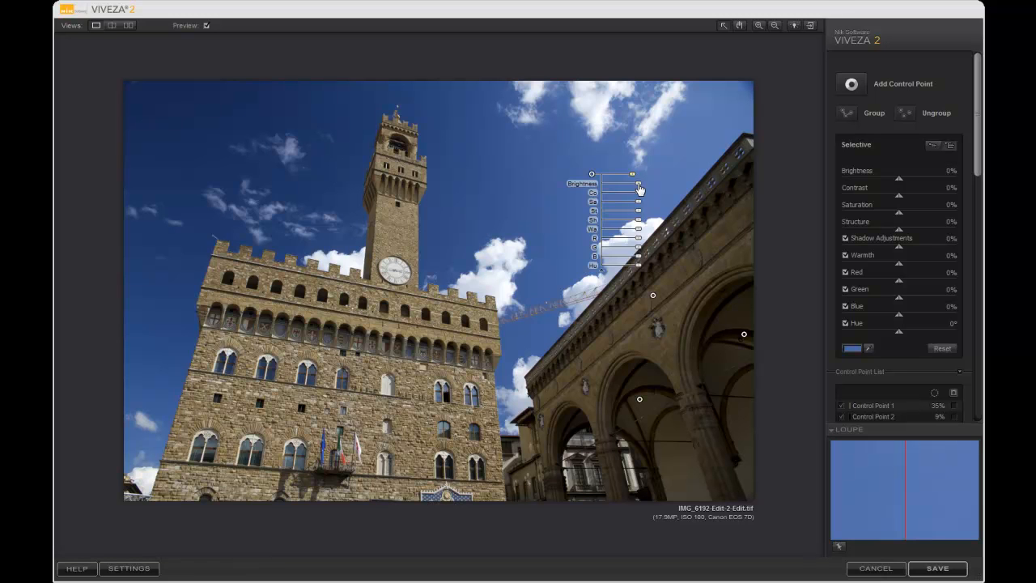
Darken the sky by setting its control point's brightness to -61%, and deselect the point.
drag(640, 188, 623, 187)
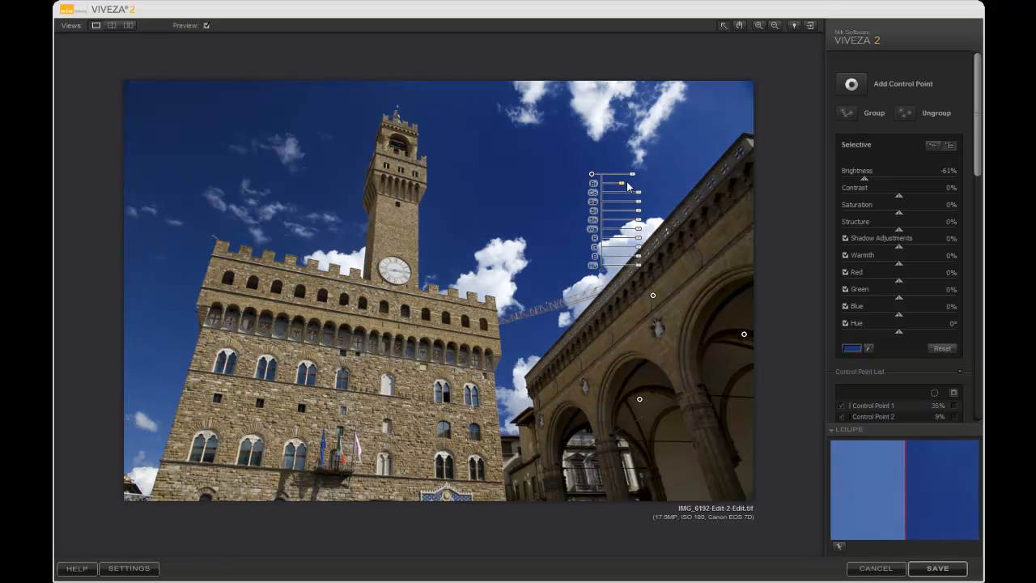
click(471, 133)
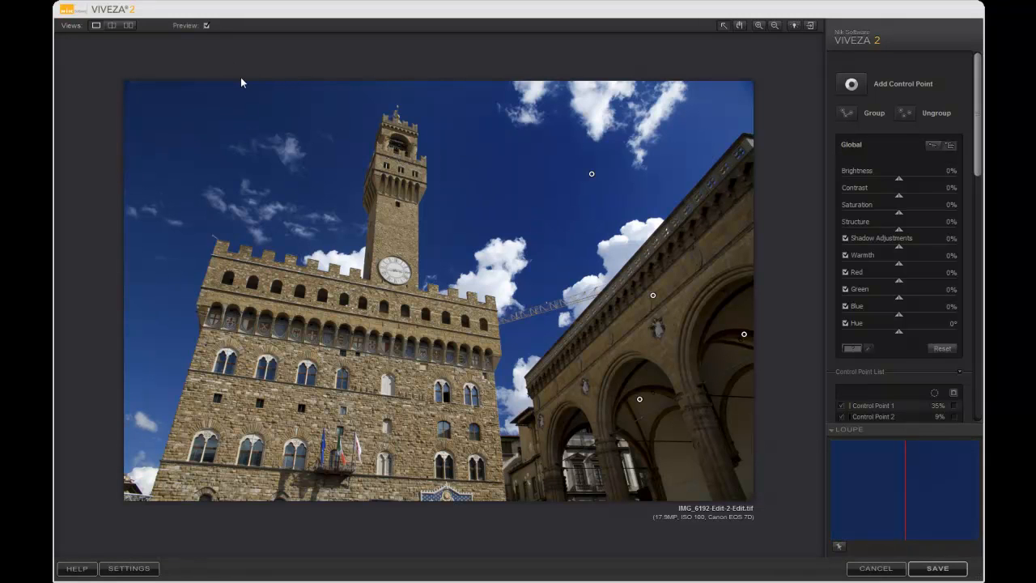
Compare the darkened sky and brightened building with the original by repeatedly toggling the preview.
click(207, 26)
click(207, 26)
click(207, 26)
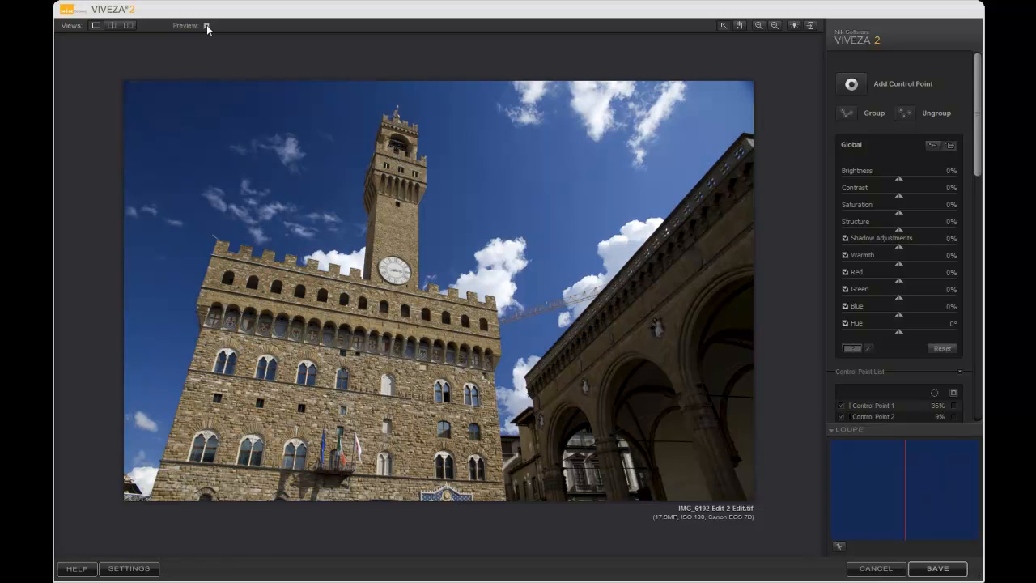
click(206, 26)
click(206, 26)
click(207, 26)
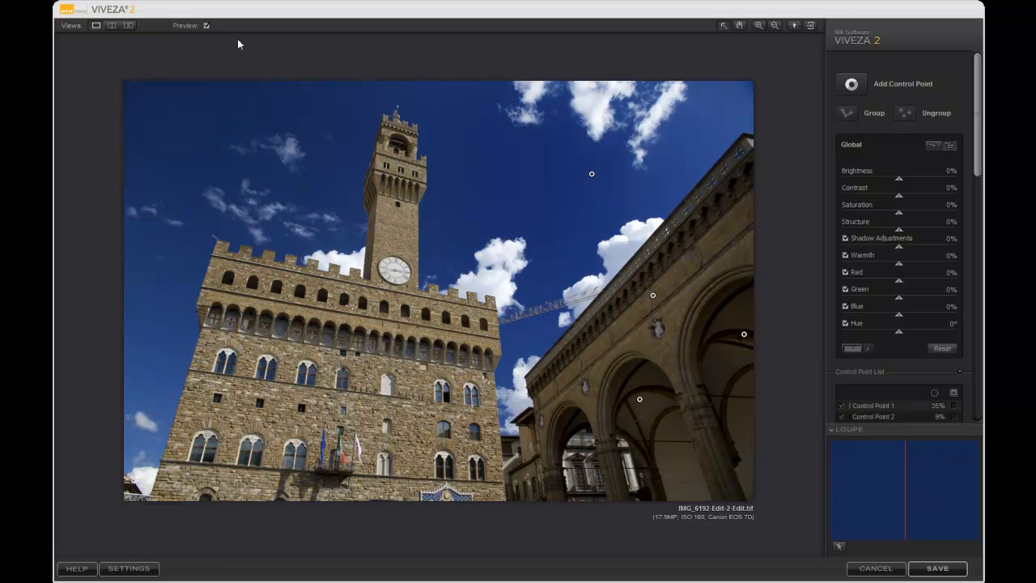